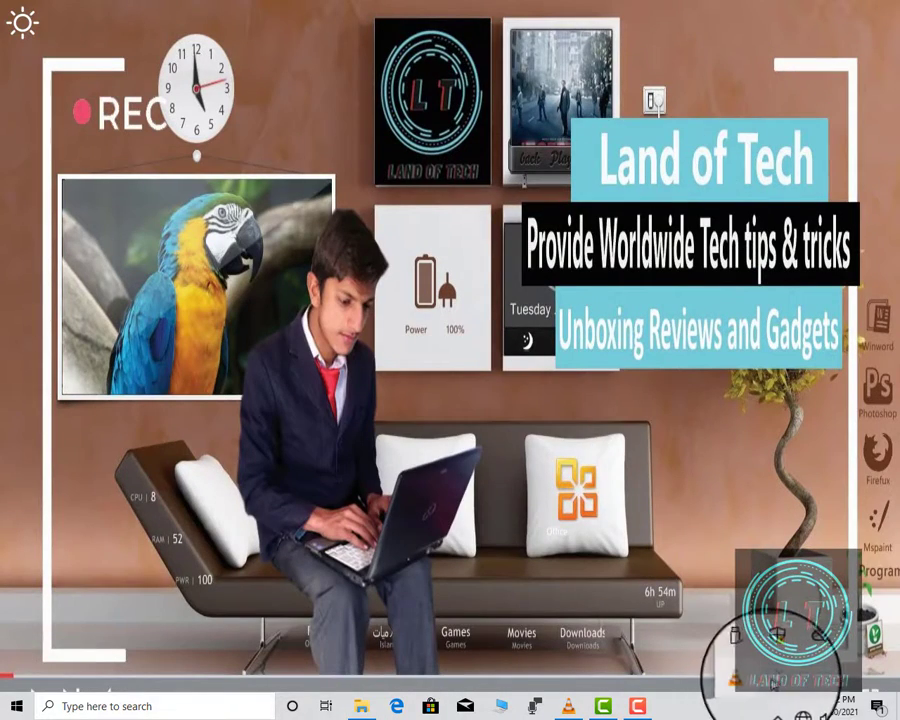
Load the Daylight skin's Item.ini through the Rainmeter manager, close the manager and refresh the desktop.
left_click(772, 682)
left_click(233, 237)
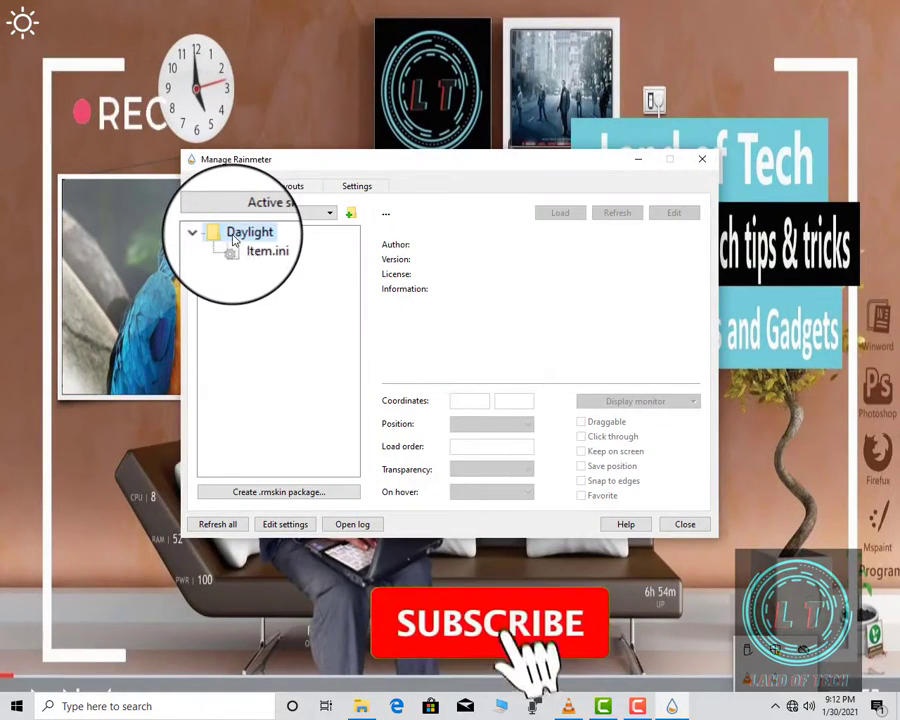
left_click(245, 247)
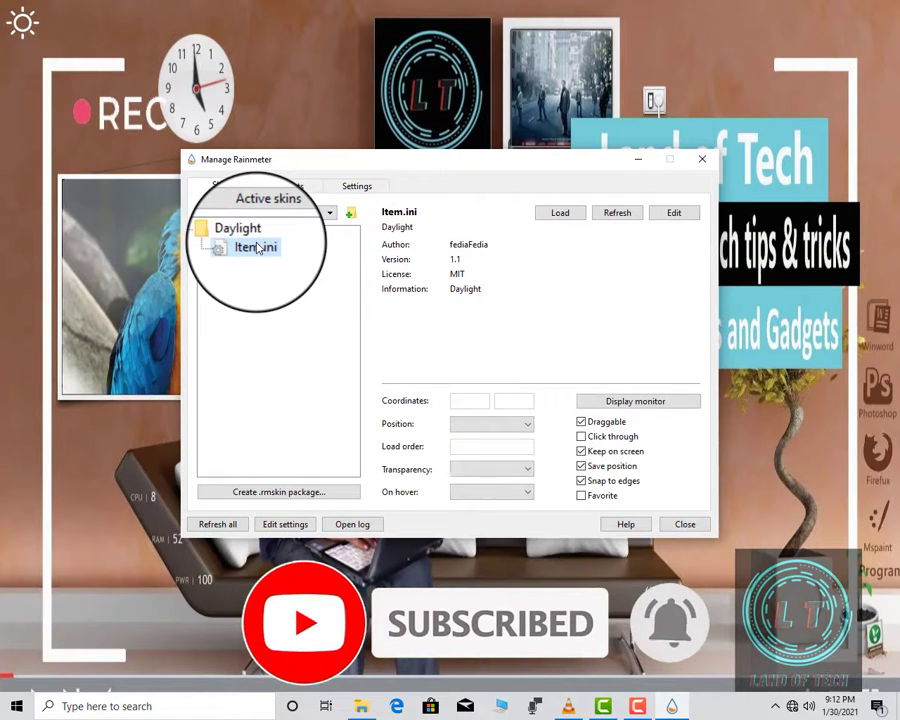
left_click(23, 33)
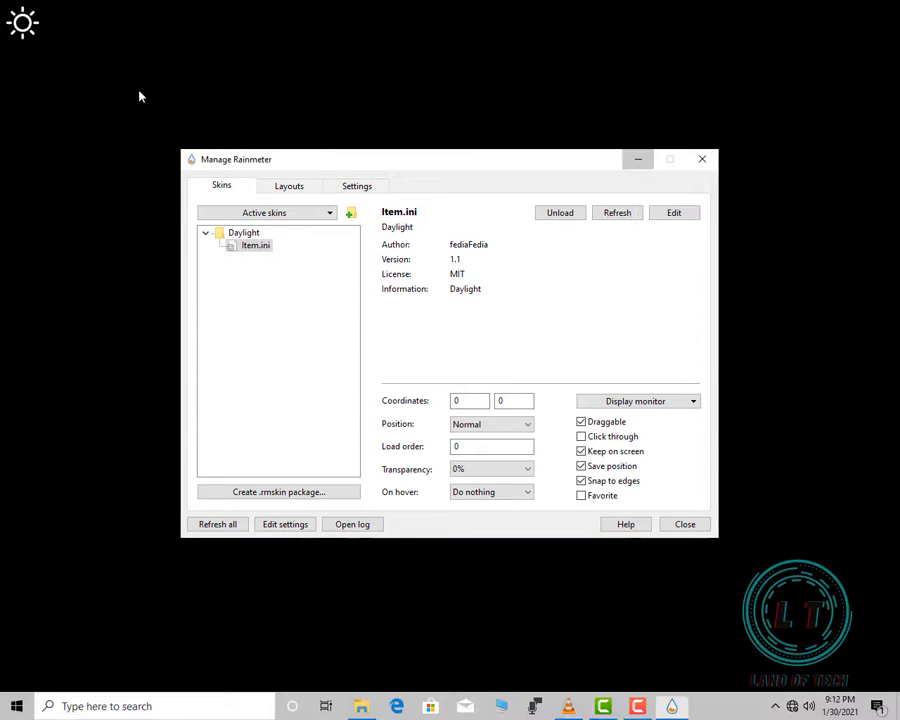
left_click(690, 159)
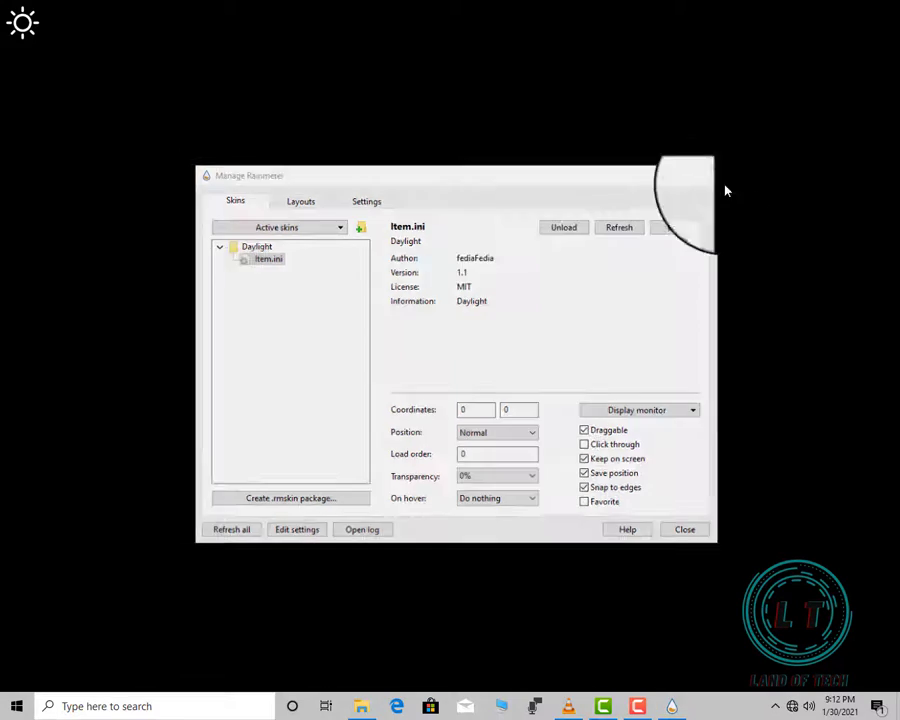
right_click(402, 197)
left_click(446, 231)
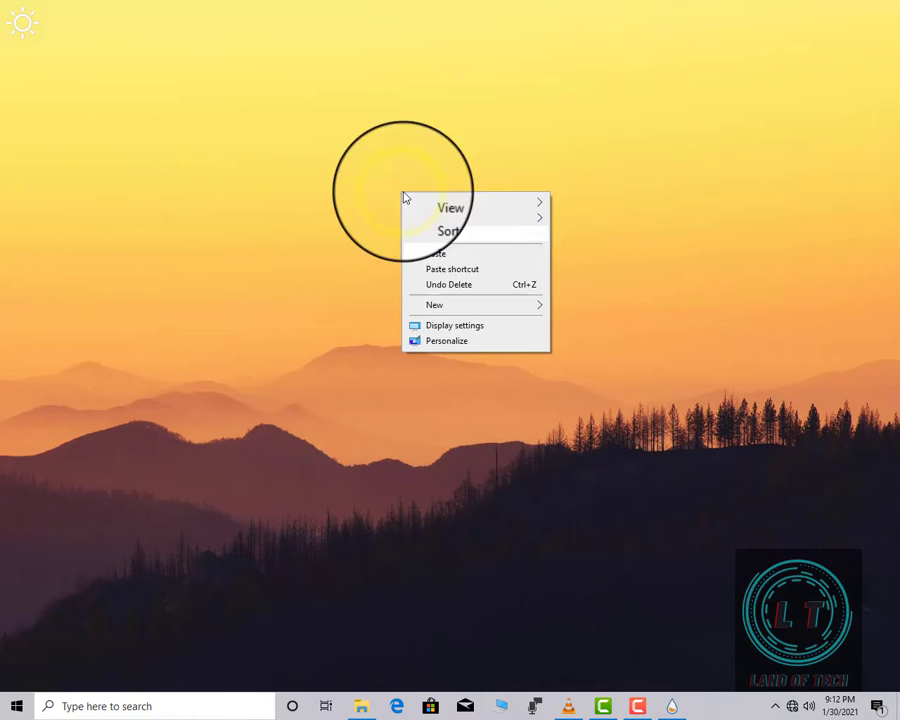
left_click(35, 41)
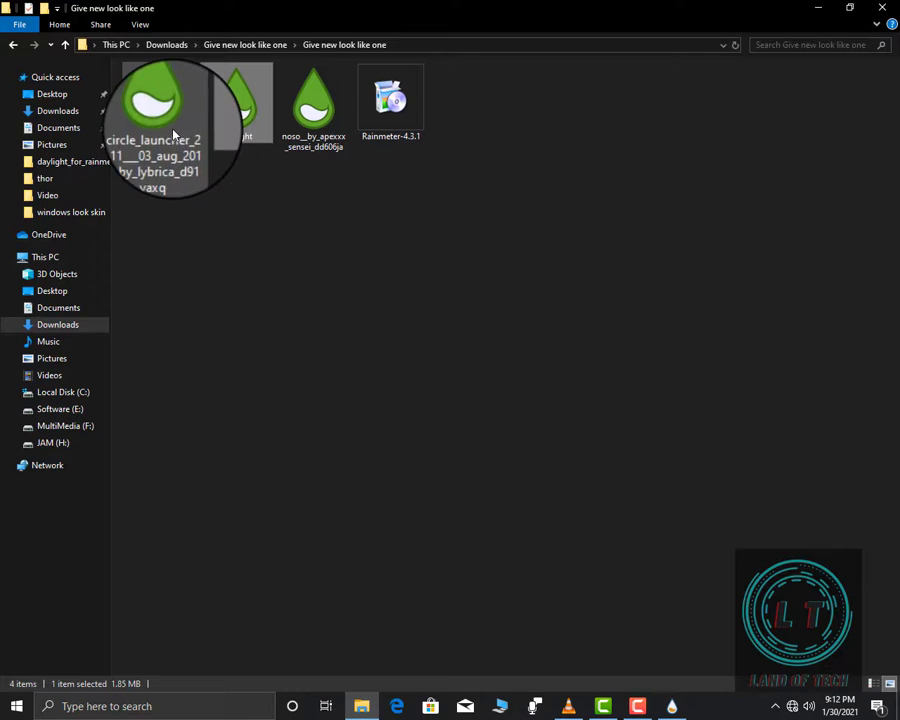
Install the noso__by_apexxx_sensei_dd606ja skin package and move its date widget to the middle of the desktop.
double_click(315, 127)
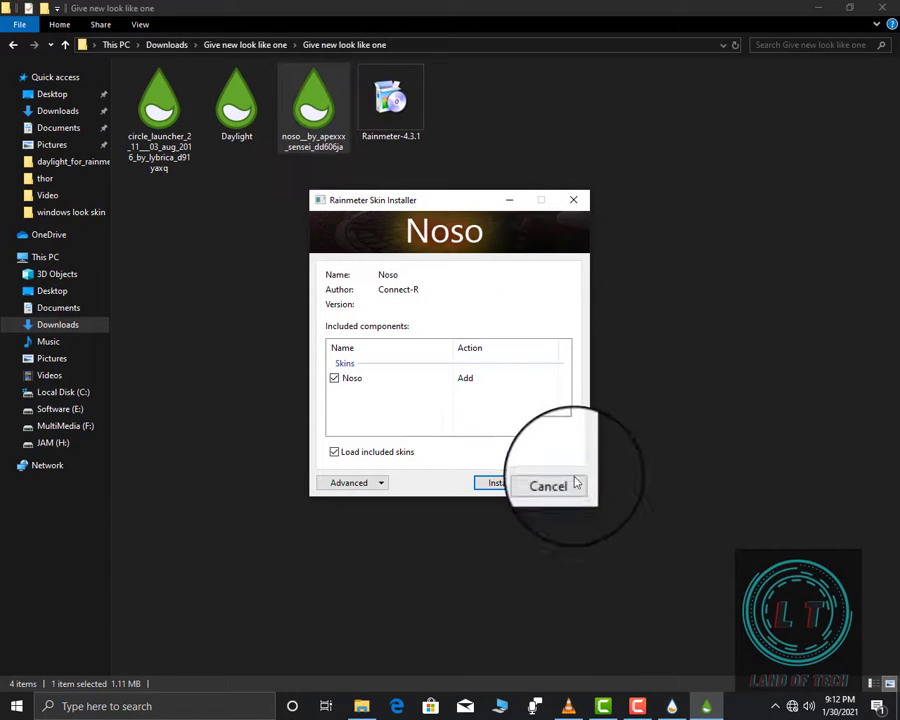
left_click(499, 484)
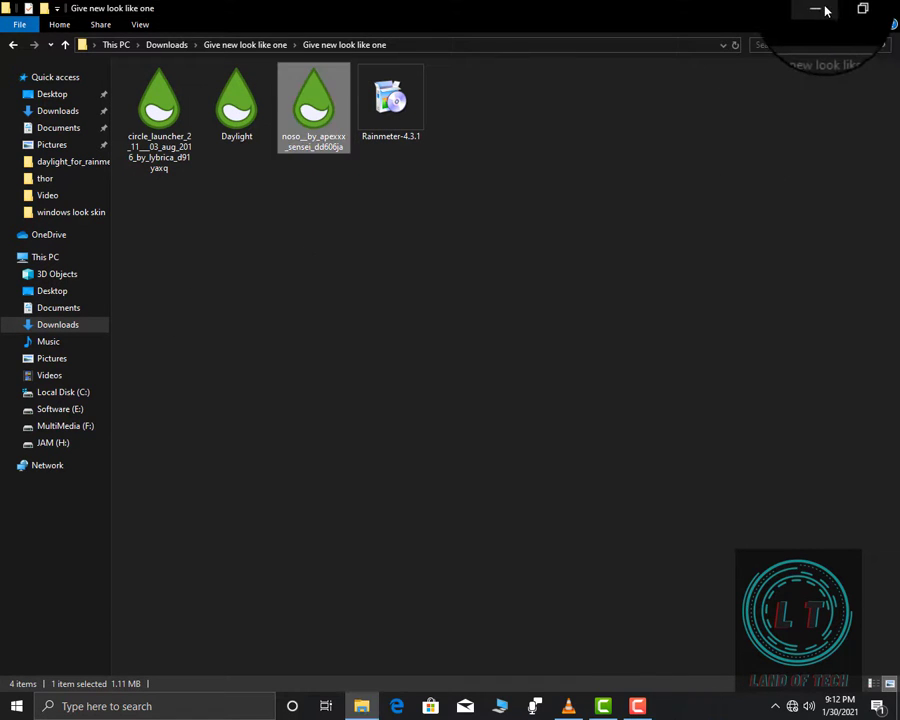
left_click(818, 8)
left_click_drag(335, 57, 534, 300)
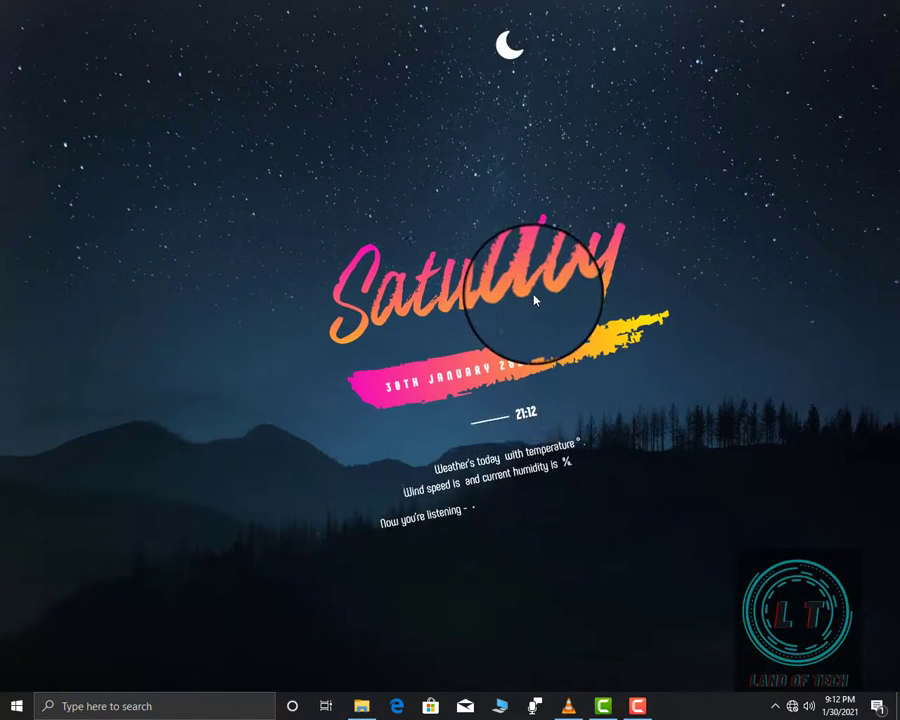
Install the circle_launcher skin package and dismiss its application-paths notice on the desktop.
left_click(352, 708)
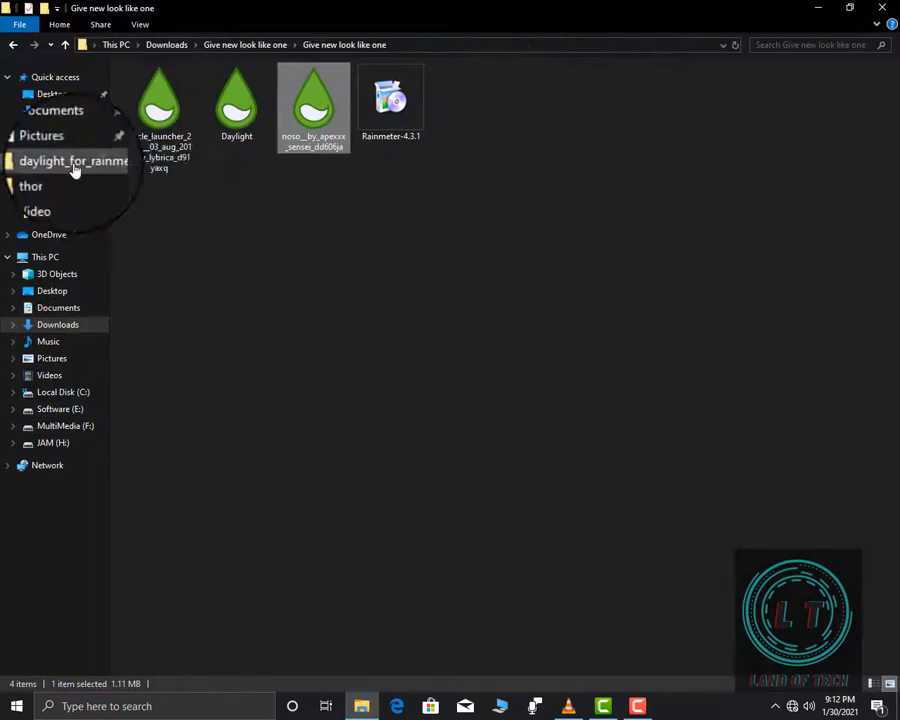
left_click(160, 110)
left_click(895, 3)
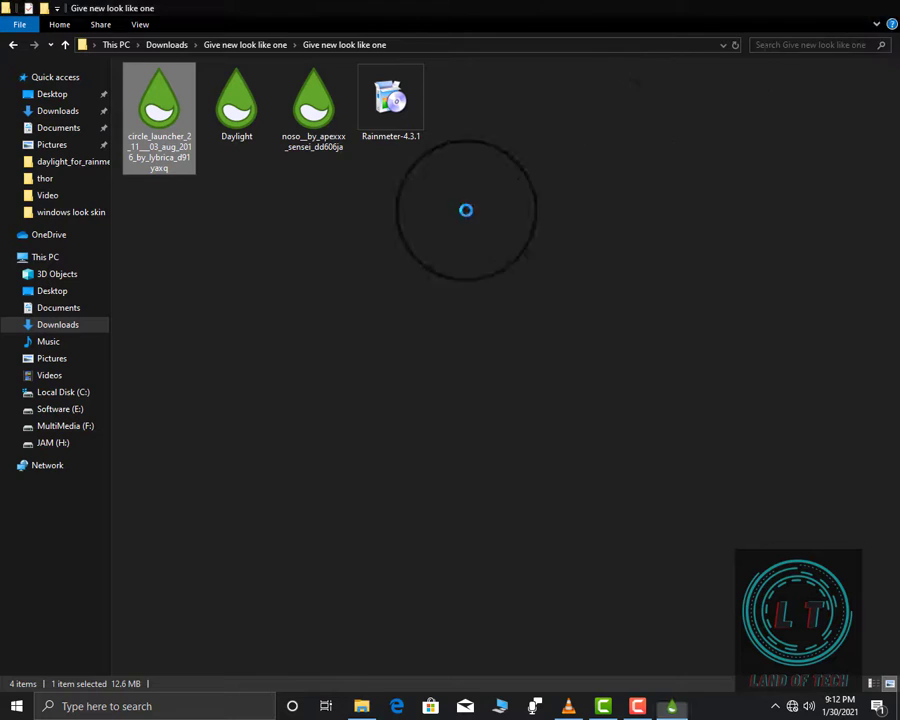
left_click(495, 487)
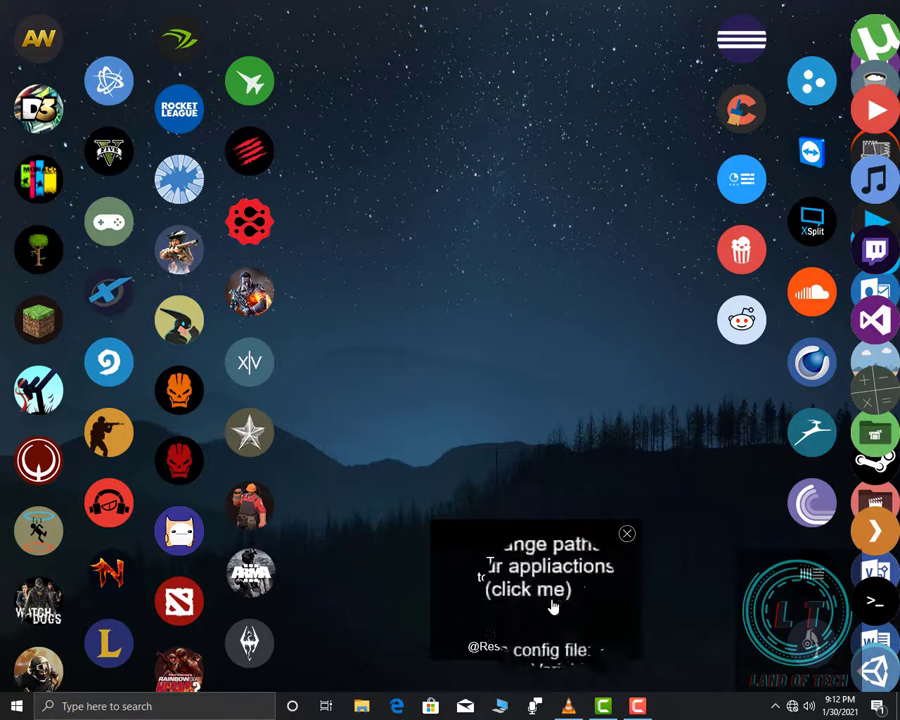
left_click(627, 536)
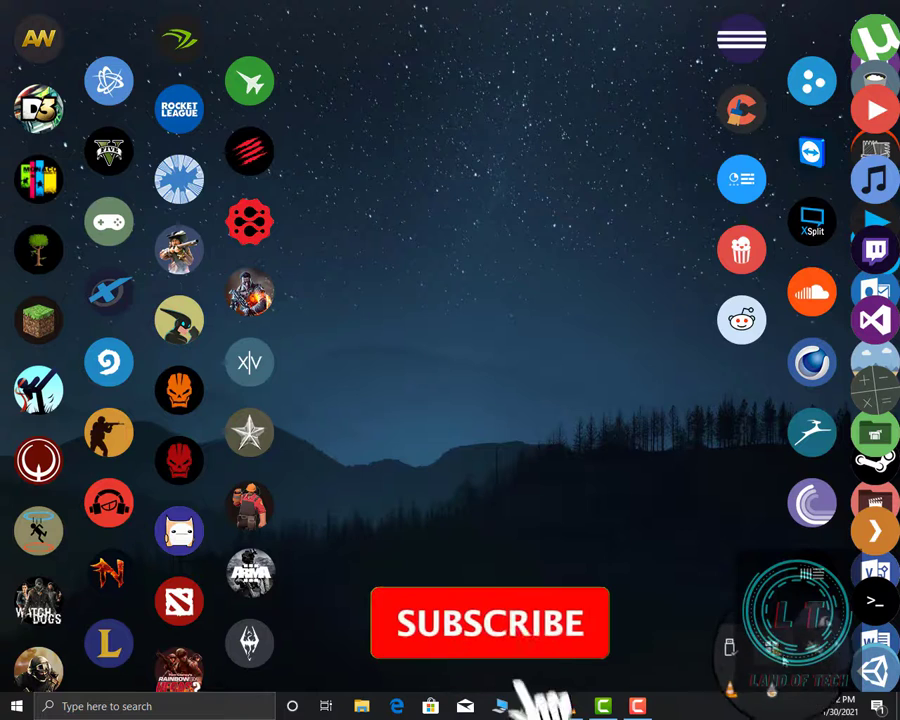
Load Noso's Time and Date.ini skin through the Rainmeter manager and close the manager.
left_click(775, 686)
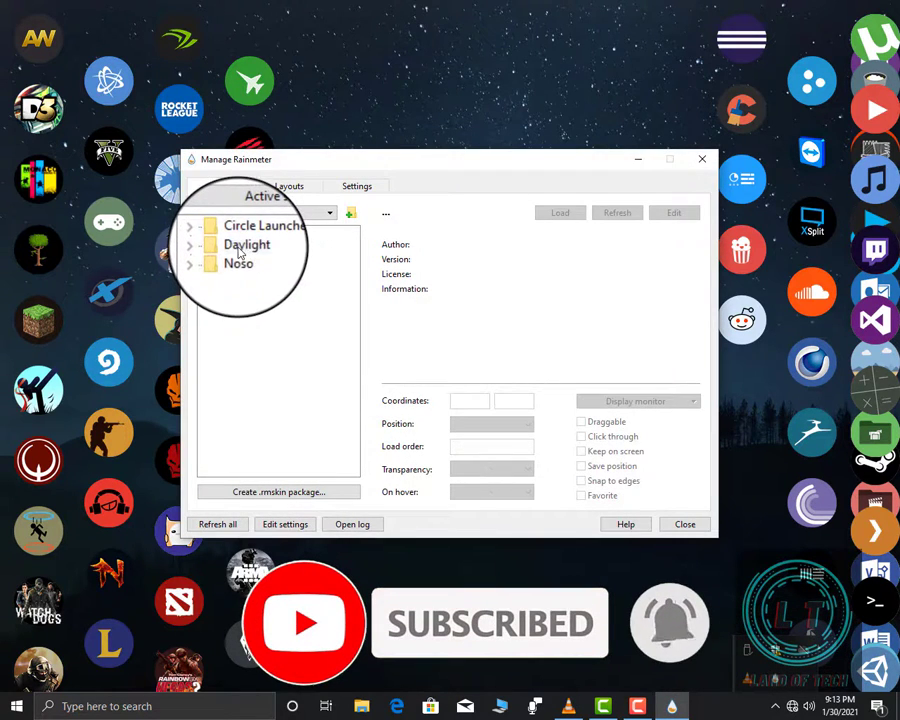
left_click(240, 252)
double_click(228, 258)
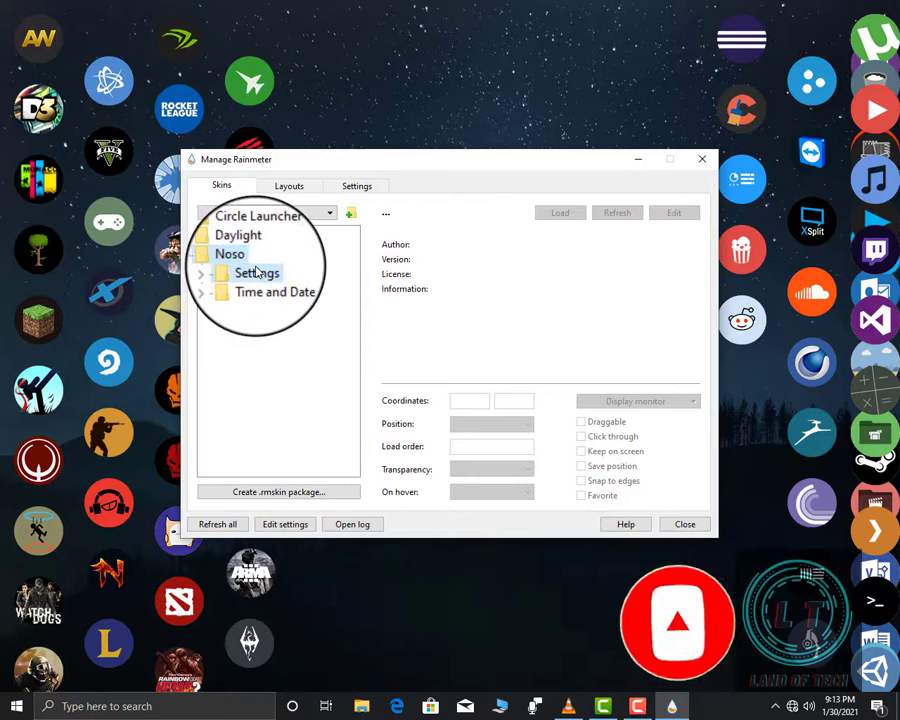
left_click(257, 272)
double_click(263, 290)
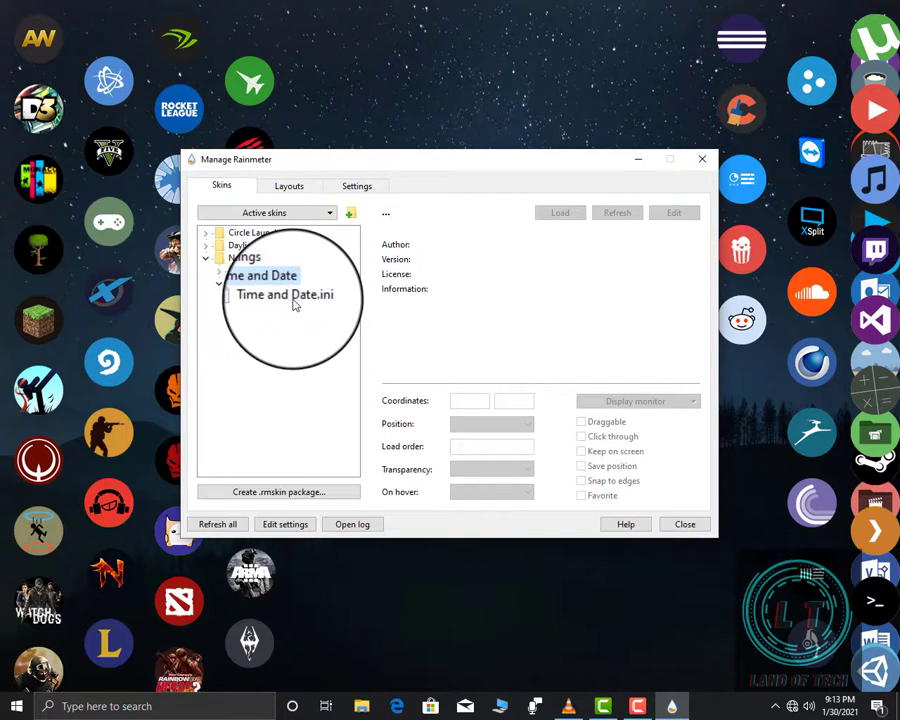
left_click(562, 213)
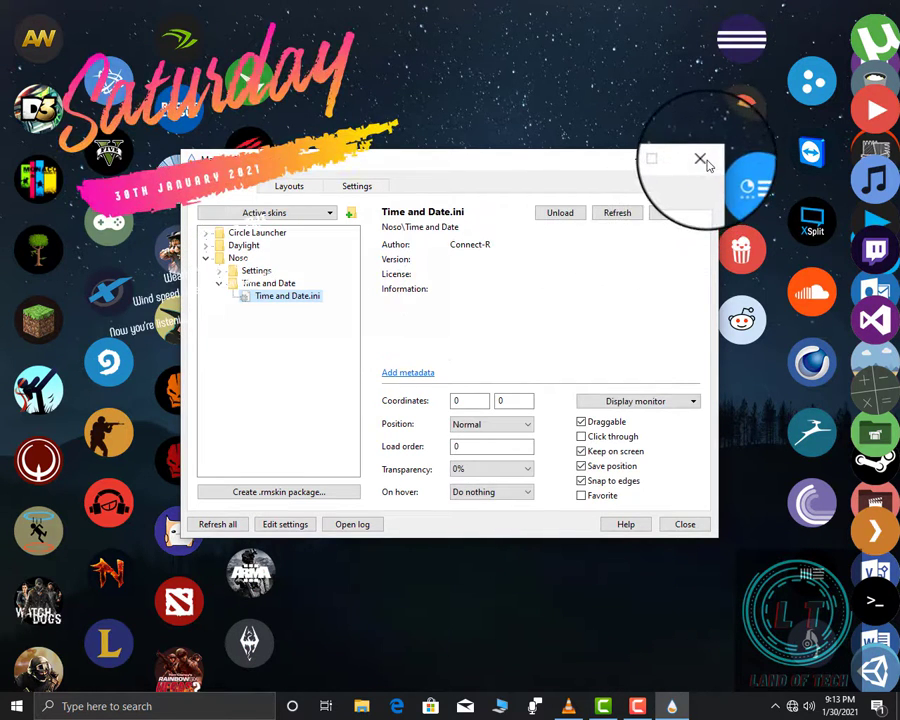
left_click(700, 160)
Move the Saturday date widget to the middle of the desktop, between the icon columns, and refresh the desktop.
left_click_drag(362, 124, 617, 284)
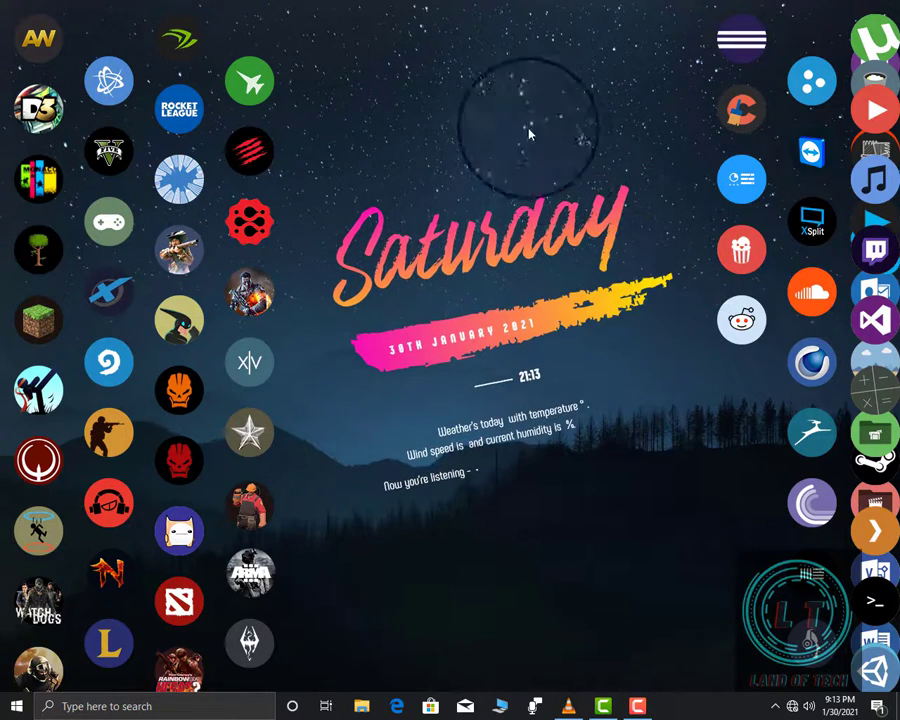
right_click(390, 84)
left_click(454, 137)
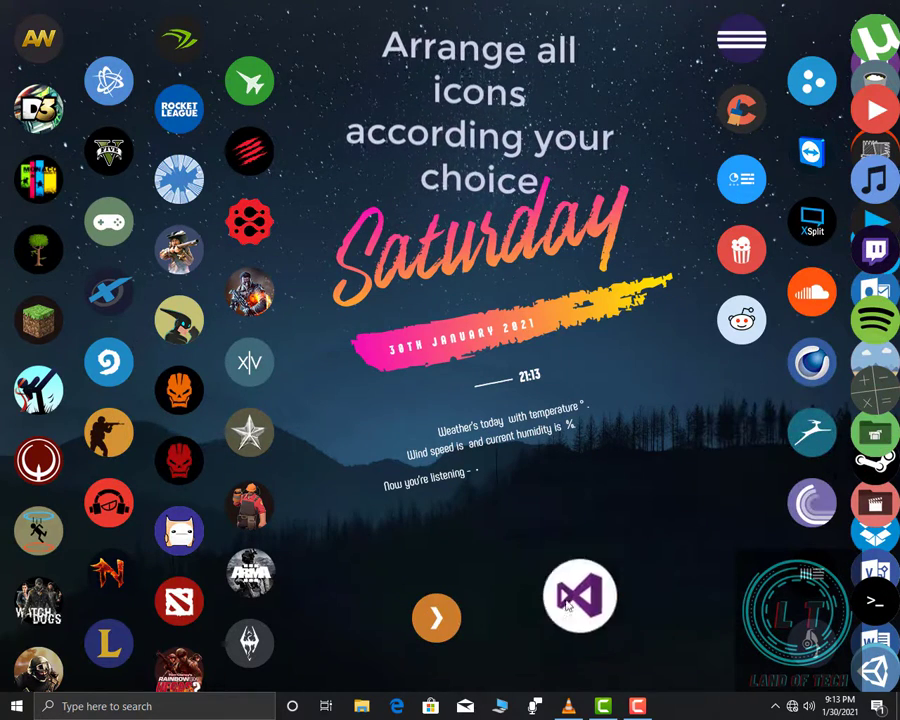
Line up the VLC, Twitch, Visual Studio, Spotify, blue play and music icons in a row with the orange arrow icon below the date widget.
left_click_drag(568, 605, 518, 618)
left_click_drag(875, 320, 565, 620)
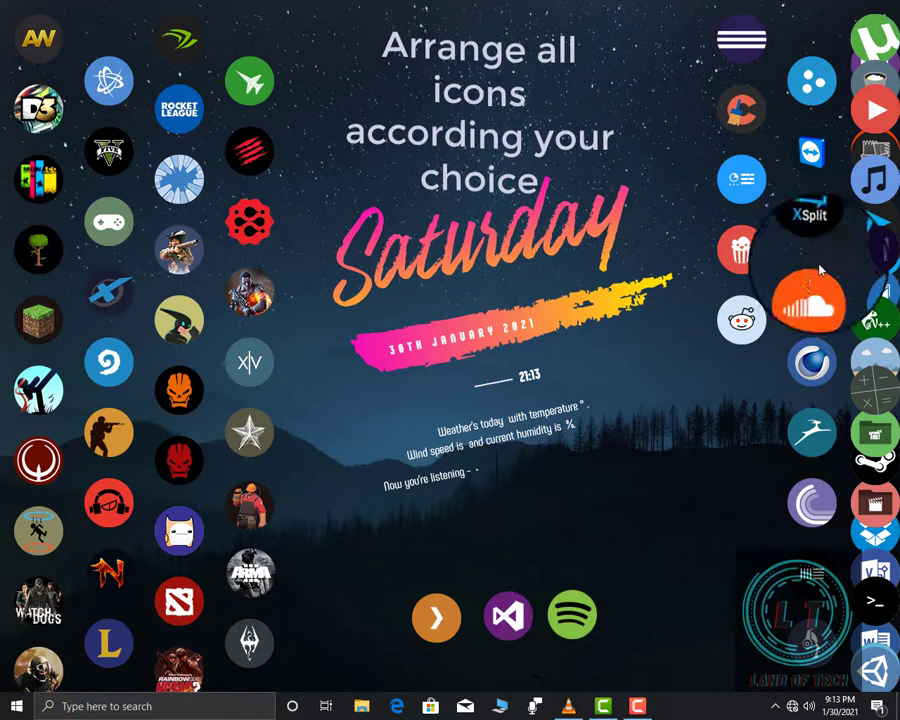
left_click_drag(878, 221, 631, 591)
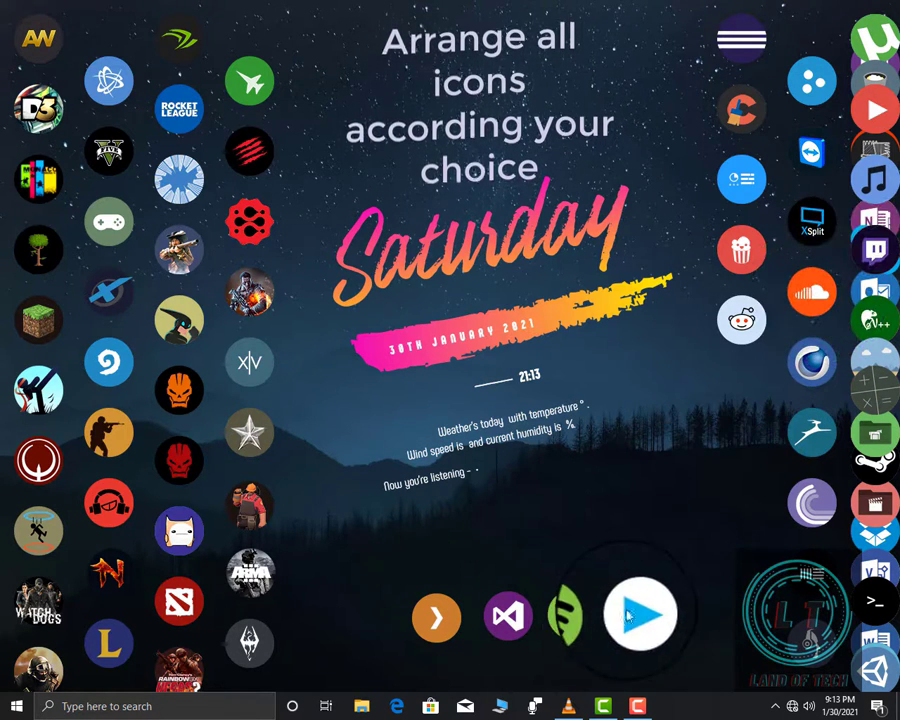
left_click_drag(878, 256, 300, 627)
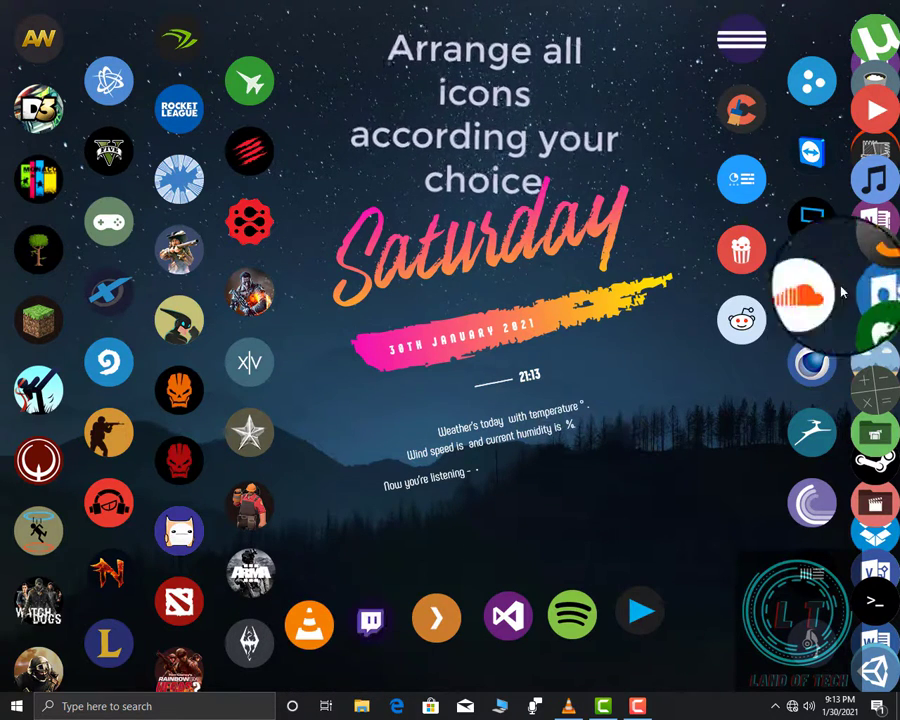
left_click_drag(870, 178, 724, 612)
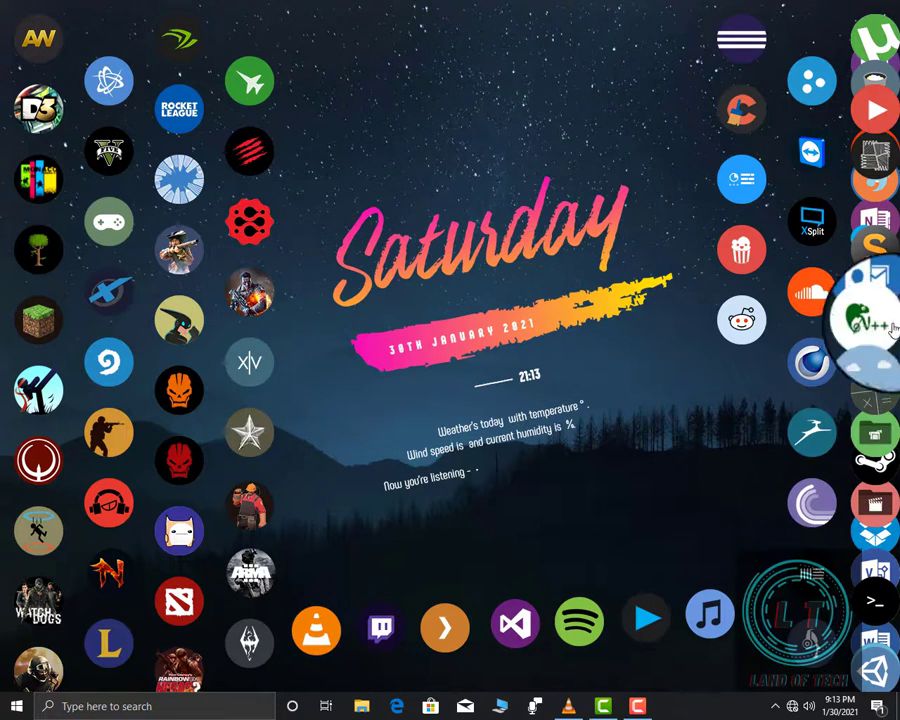
Extend the column below the Reddit icon with the Sublime Text, grey textured and YouTube icons.
left_click_drag(878, 258, 746, 398)
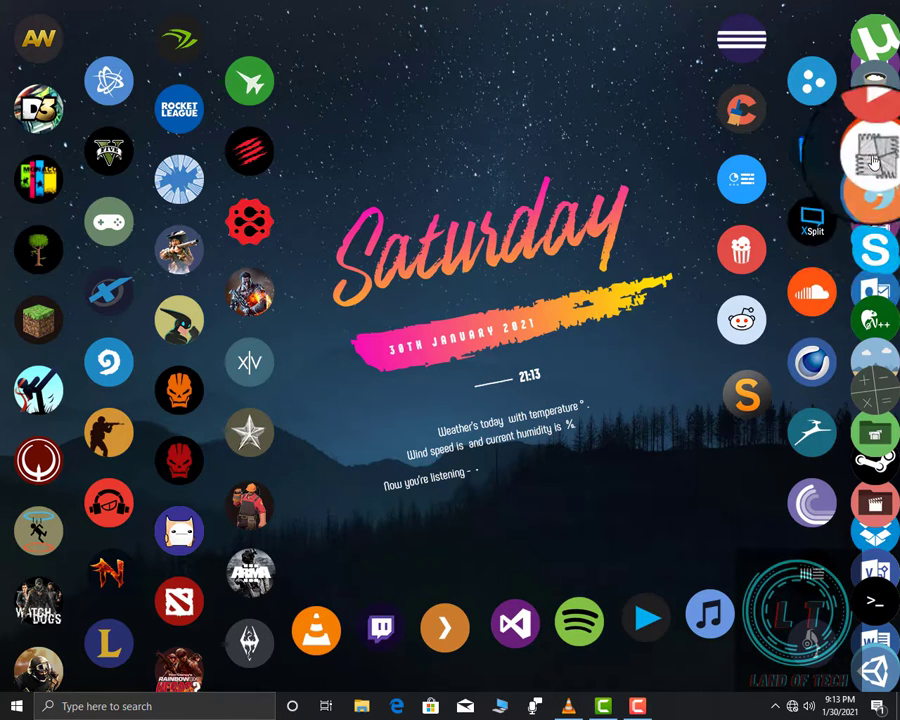
left_click_drag(862, 158, 747, 464)
left_click_drag(876, 116, 755, 537)
Place the recycle bin icon above the green jet icon, uTorrent above the blue three-dot icon, and the striped icon beside the music icon.
left_click_drag(872, 138, 258, 25)
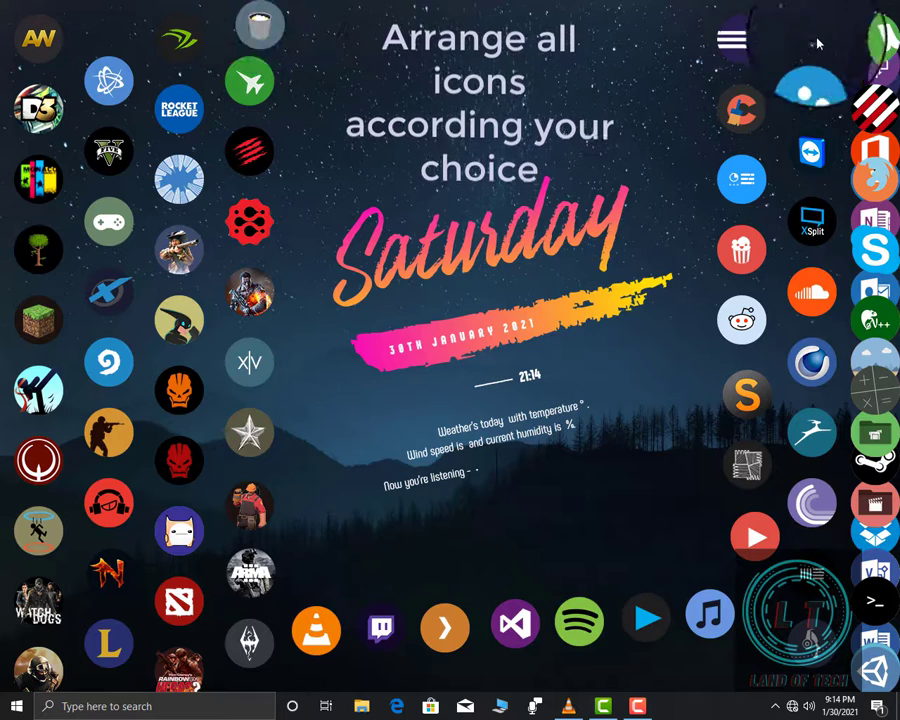
left_click_drag(862, 32, 810, 30)
left_click_drag(876, 100, 765, 612)
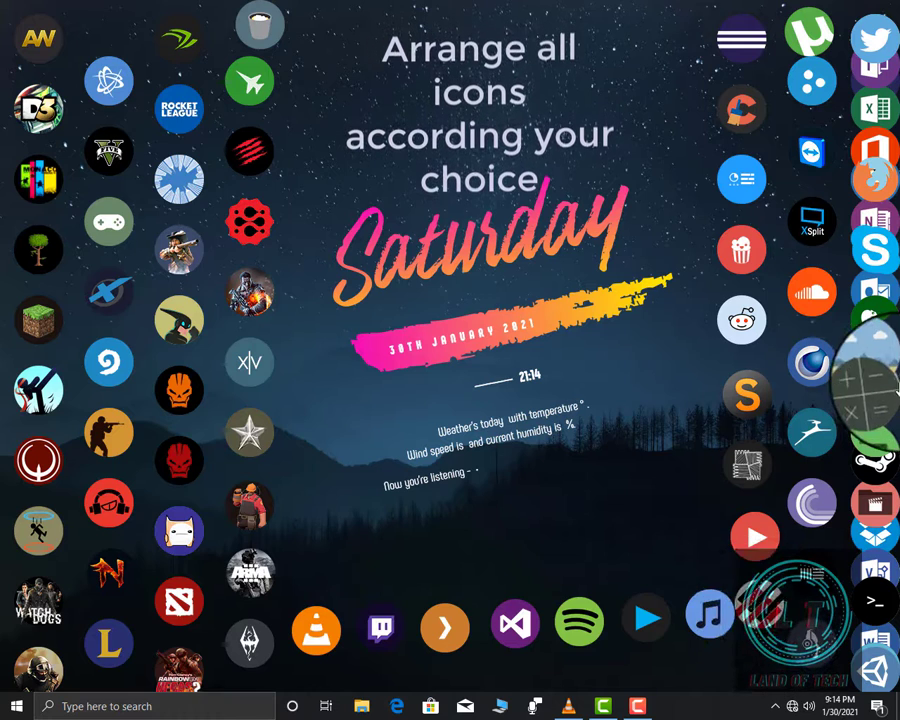
Build a second icon row above the VLC-to-music row with the calculator, Skype, Firefox and Office icons.
left_click_drag(880, 402, 413, 585)
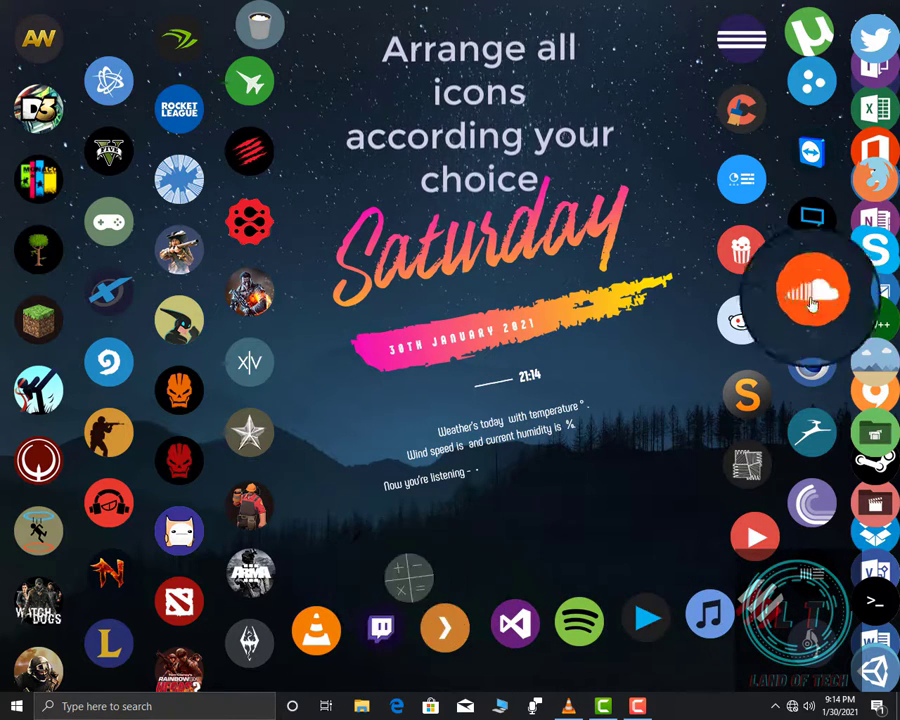
left_click_drag(874, 256, 489, 576)
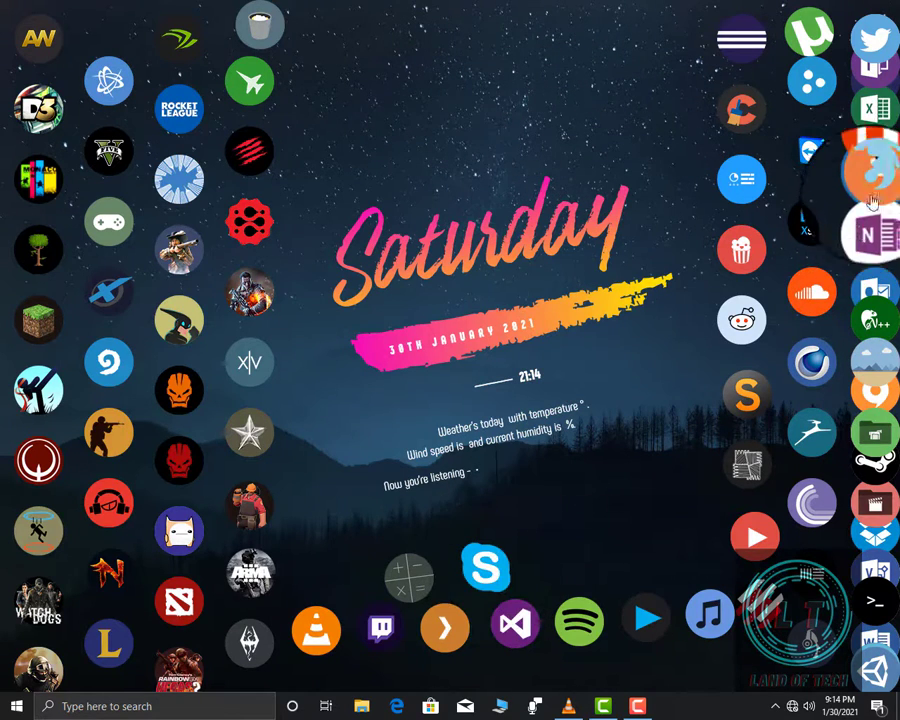
left_click_drag(868, 180, 570, 565)
left_click_drag(887, 157, 630, 568)
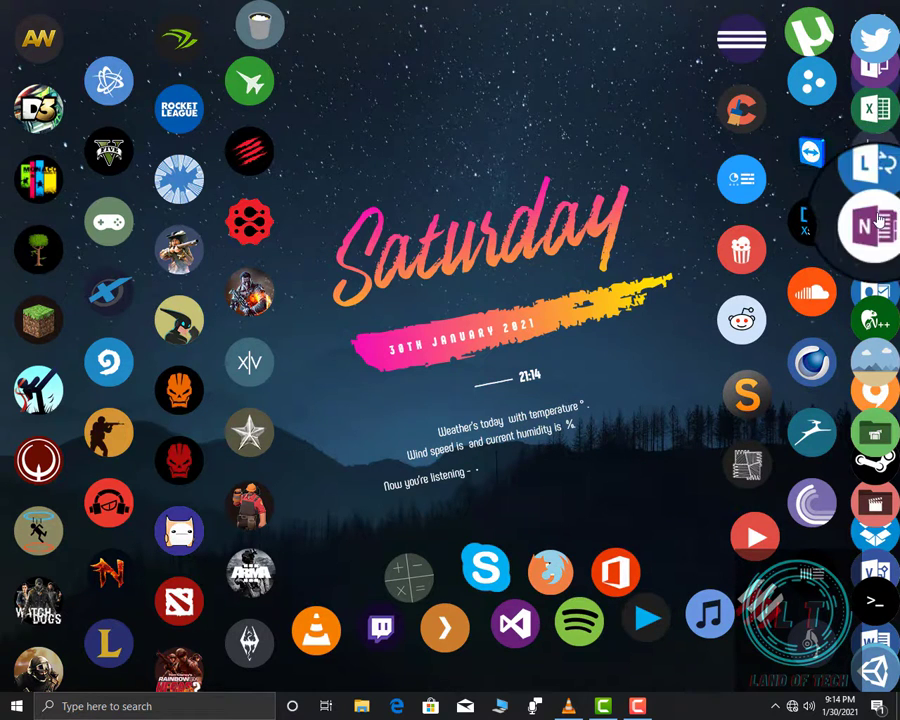
Stack the Lync, Excel, Facebook, Twitter and InfoPath icons above the Skype row, moving the date widget up to make room.
left_click_drag(803, 330, 583, 525)
left_click_drag(872, 110, 444, 526)
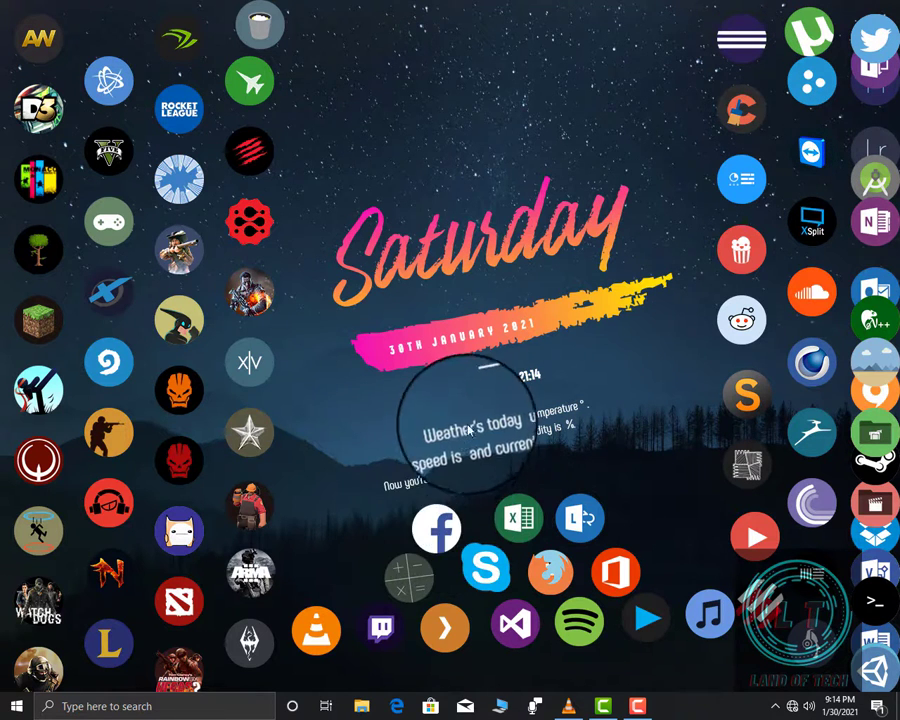
left_click_drag(893, 42, 480, 480)
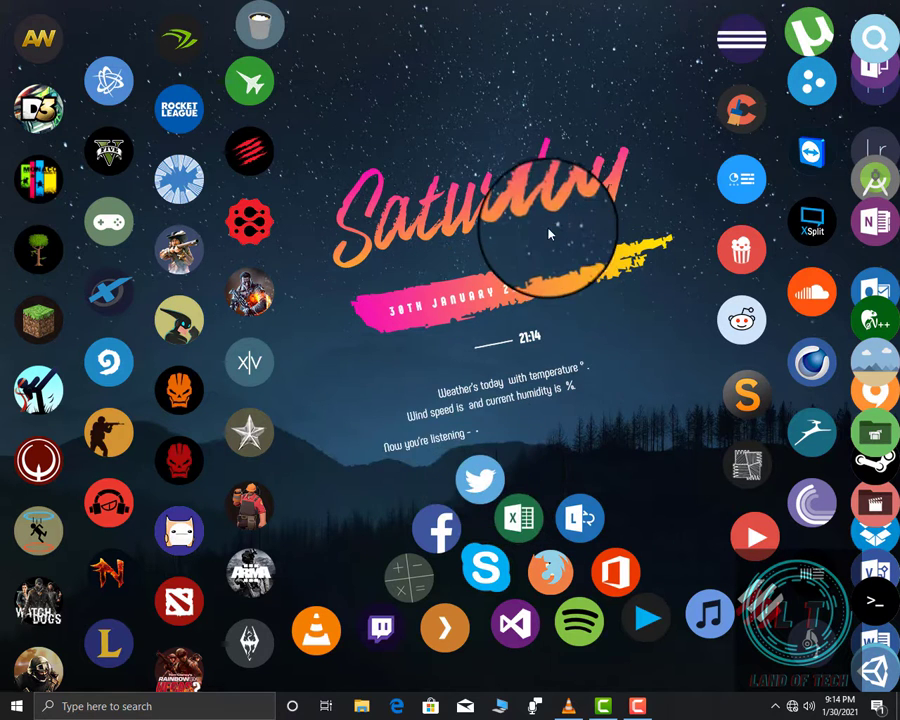
left_click_drag(886, 78, 563, 470)
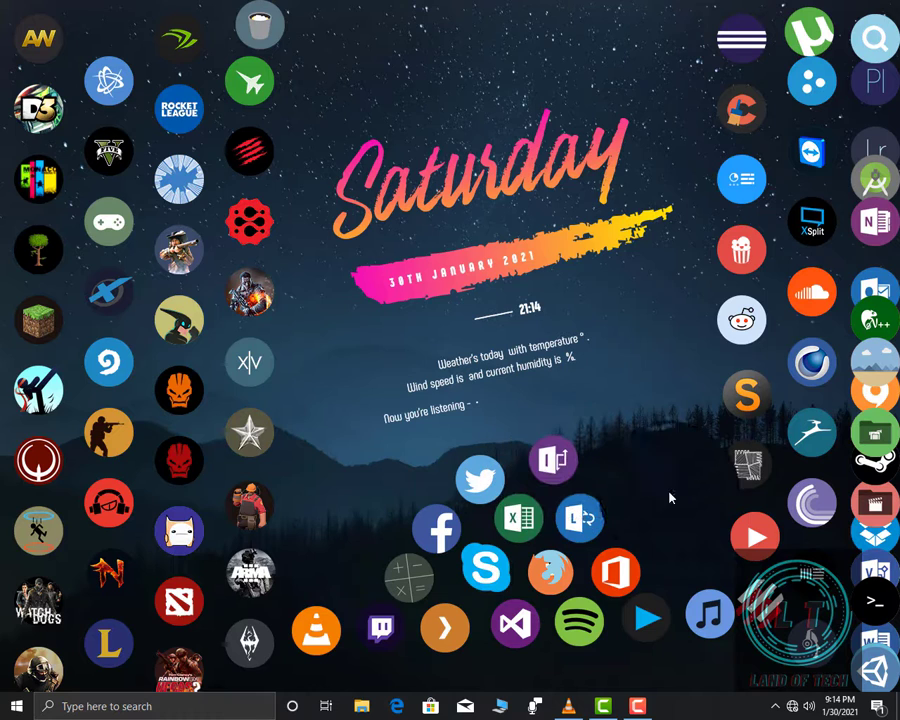
Nudge the terminal icon up, place the red video-folder icon atop the central icon stack and refresh the desktop.
mouse_move(880, 602)
left_mouse_down()
mouse_move(532, 467)
mouse_move(728, 516)
mouse_move(886, 584)
left_mouse_up()
left_click_drag(893, 512, 533, 405)
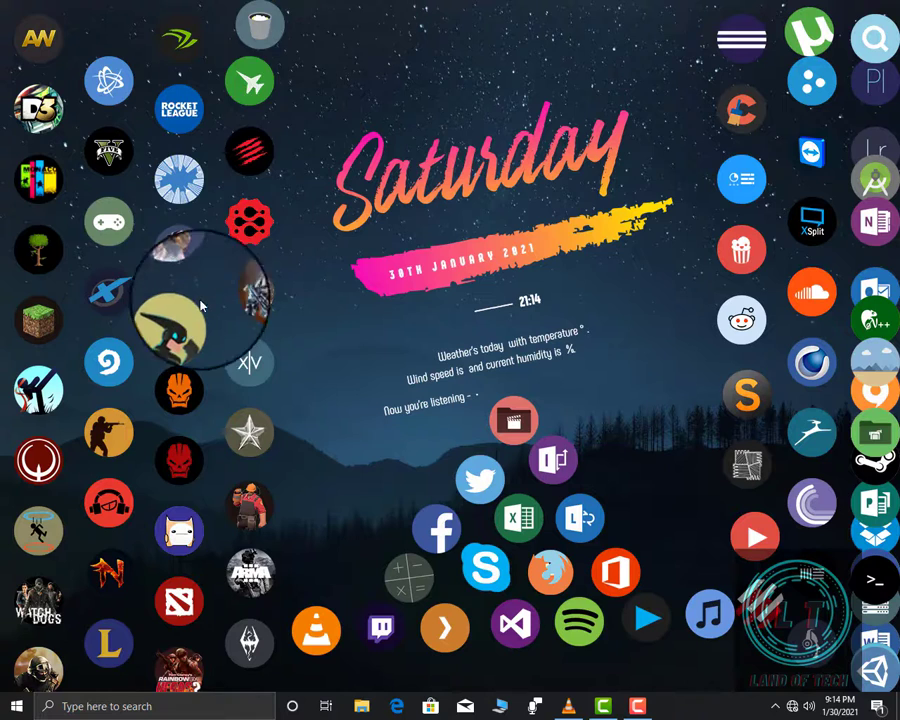
right_click(328, 27)
left_click(365, 83)
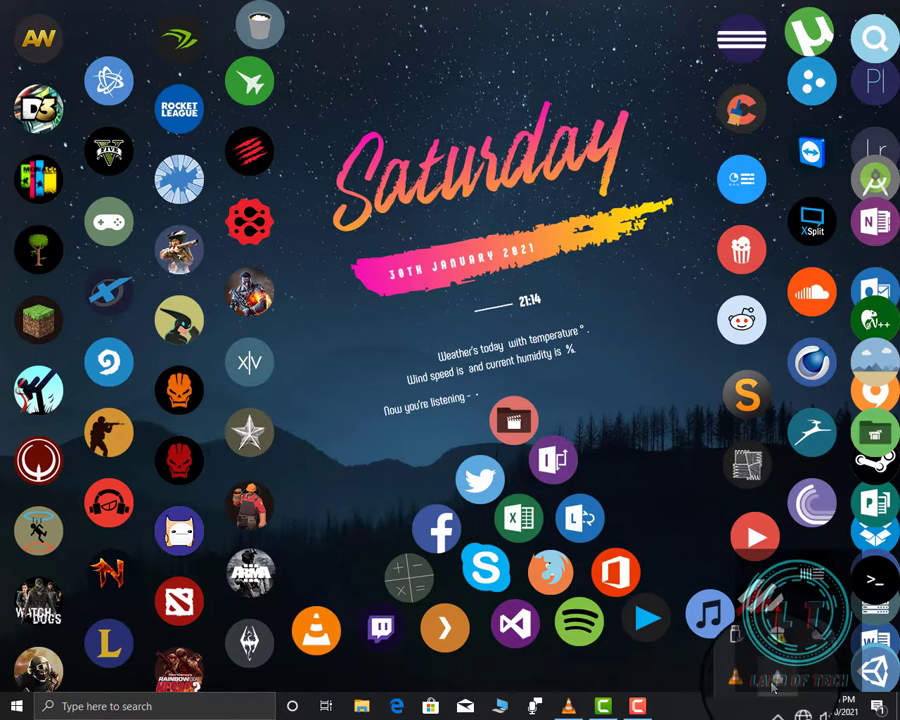
Load the Daylight skin's Item.ini with its moon placed above the Saturday date widget at about X 624, Y 29, and refresh the desktop.
left_click(772, 687)
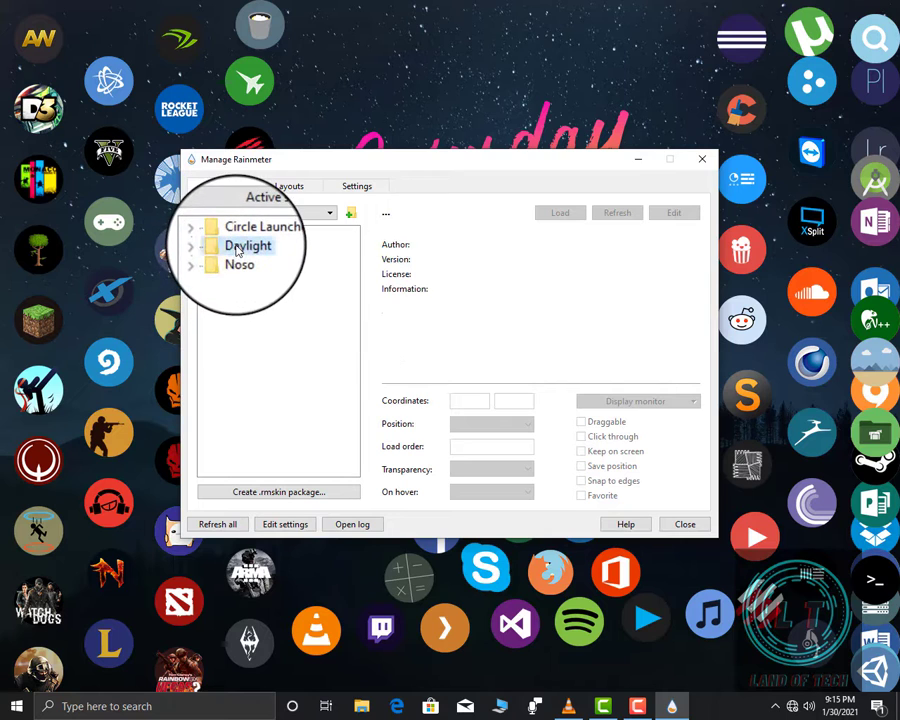
double_click(238, 250)
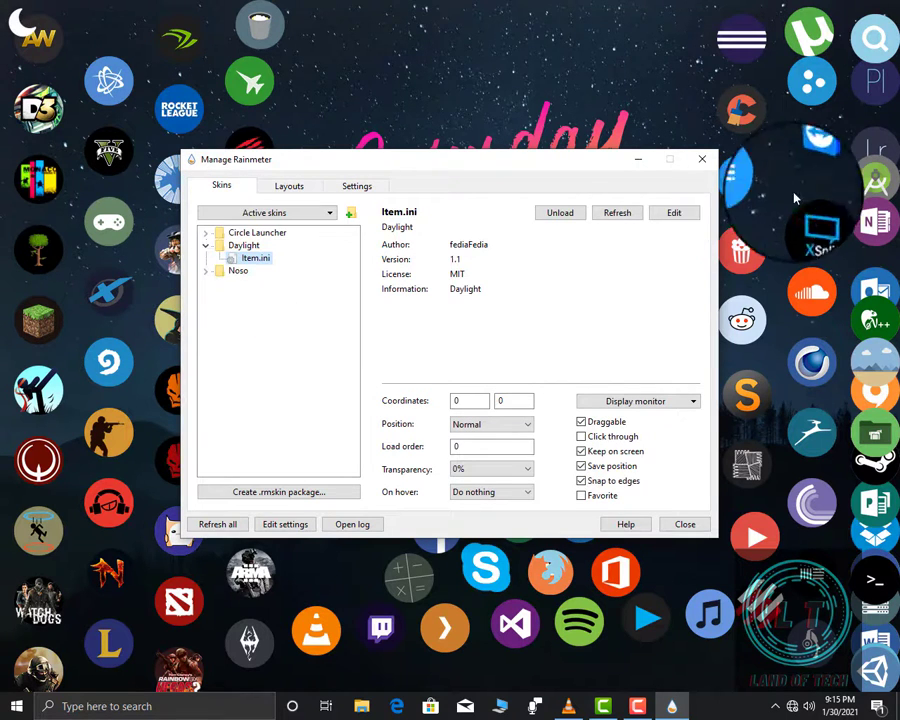
left_click_drag(13, 14, 178, 47)
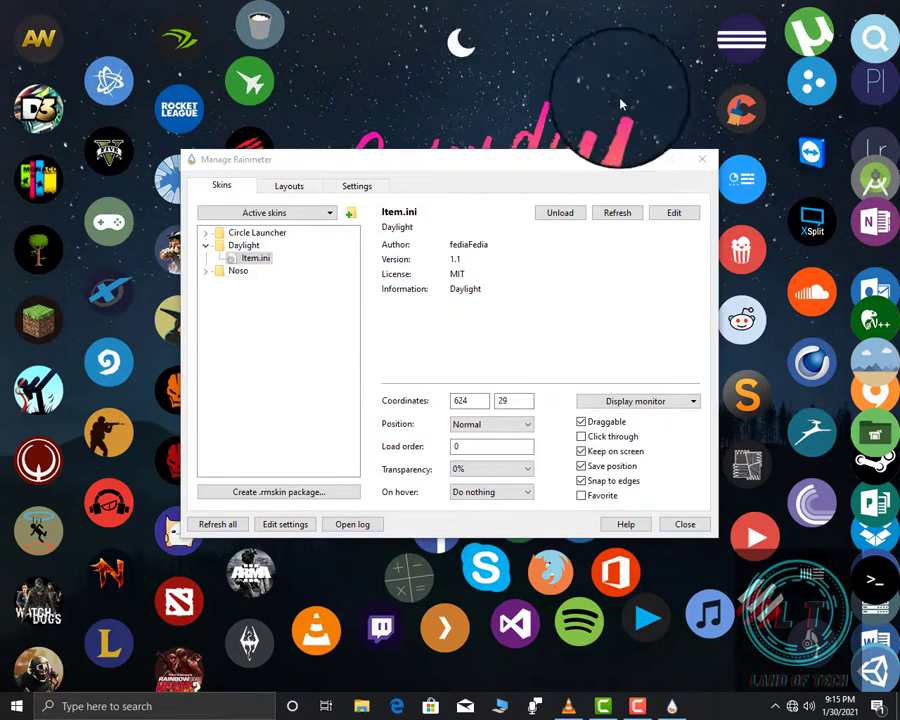
left_click(702, 159)
right_click(645, 74)
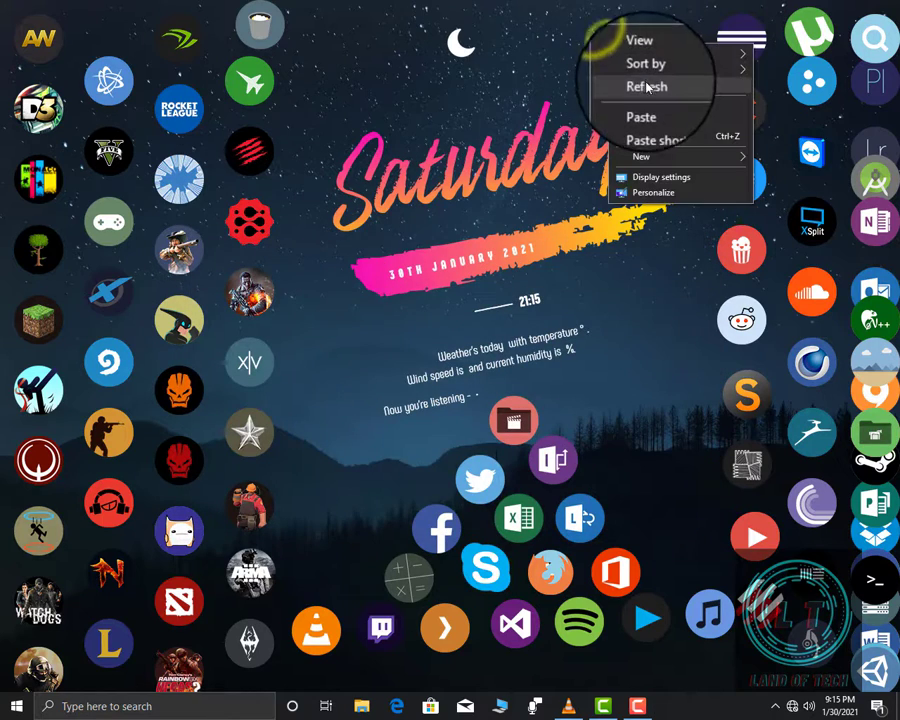
left_click(652, 88)
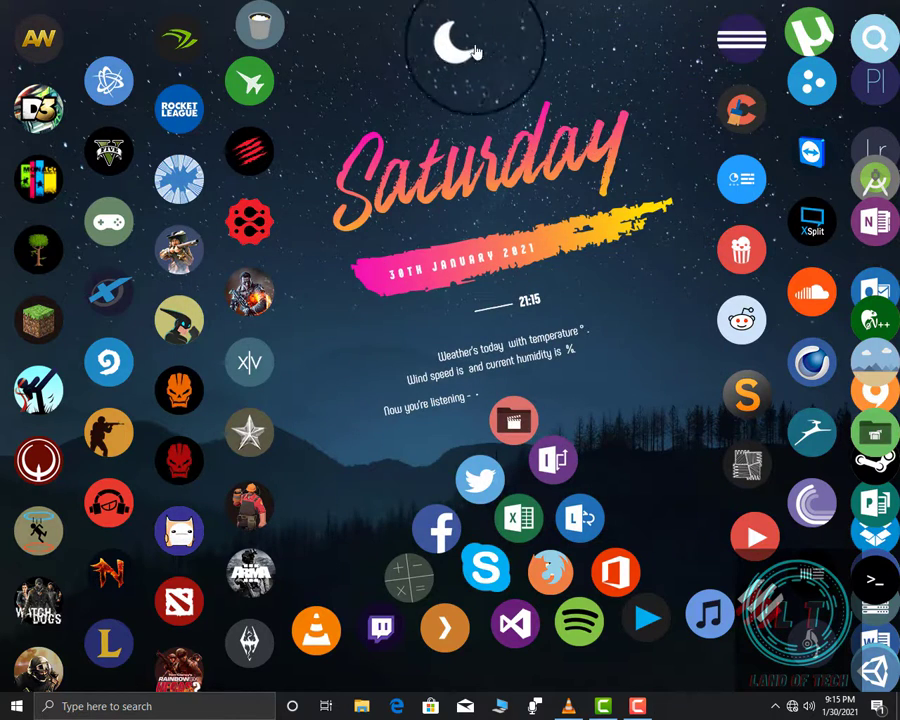
Turn on automatic hiding of the taskbar in desktop mode and return to the desktop.
right_click(672, 706)
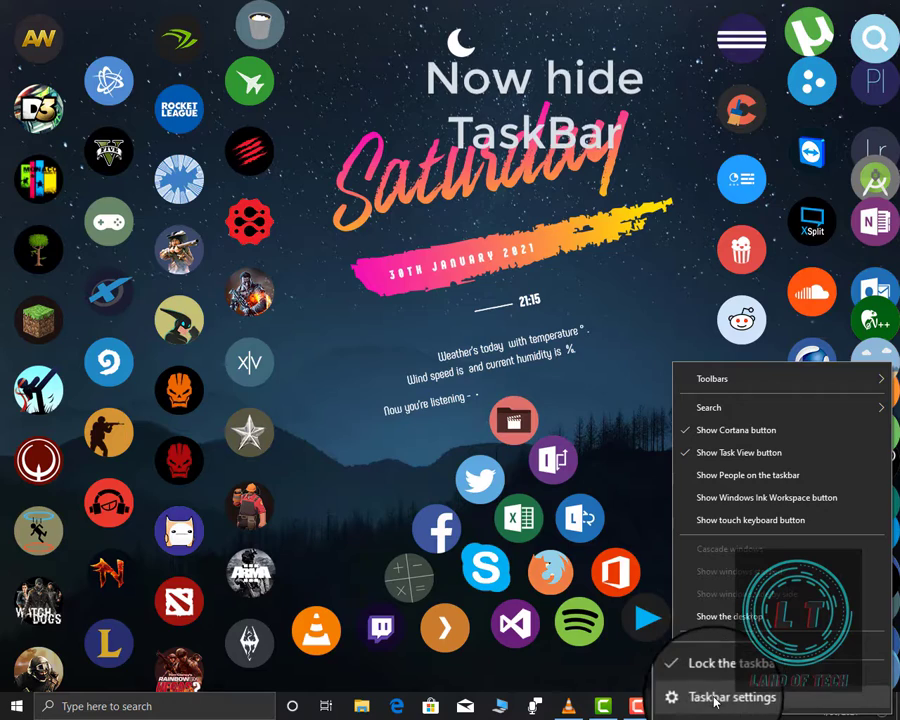
left_click(714, 700)
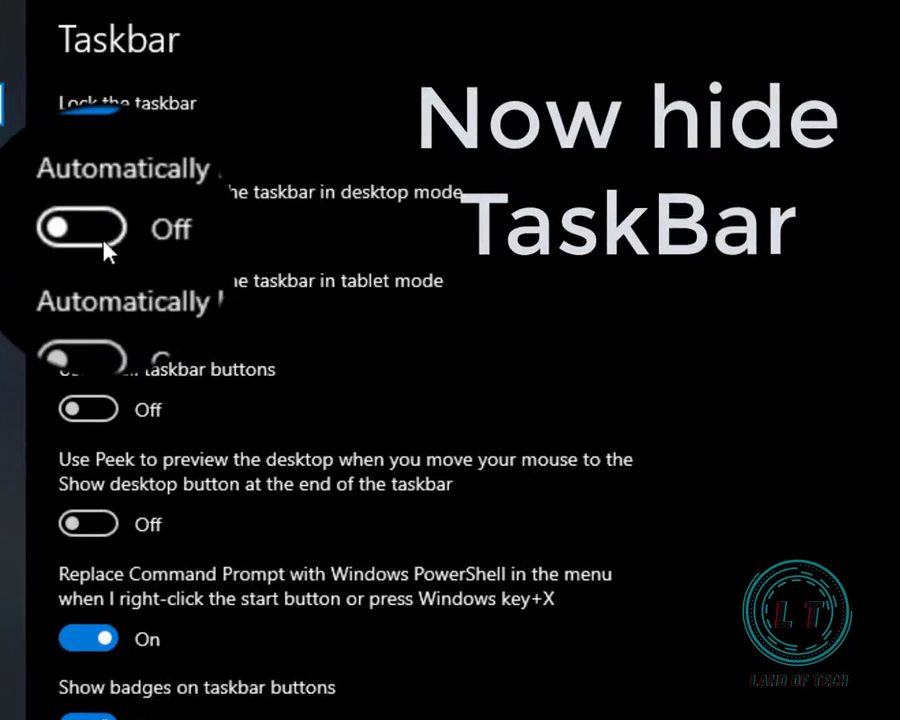
left_click(185, 185)
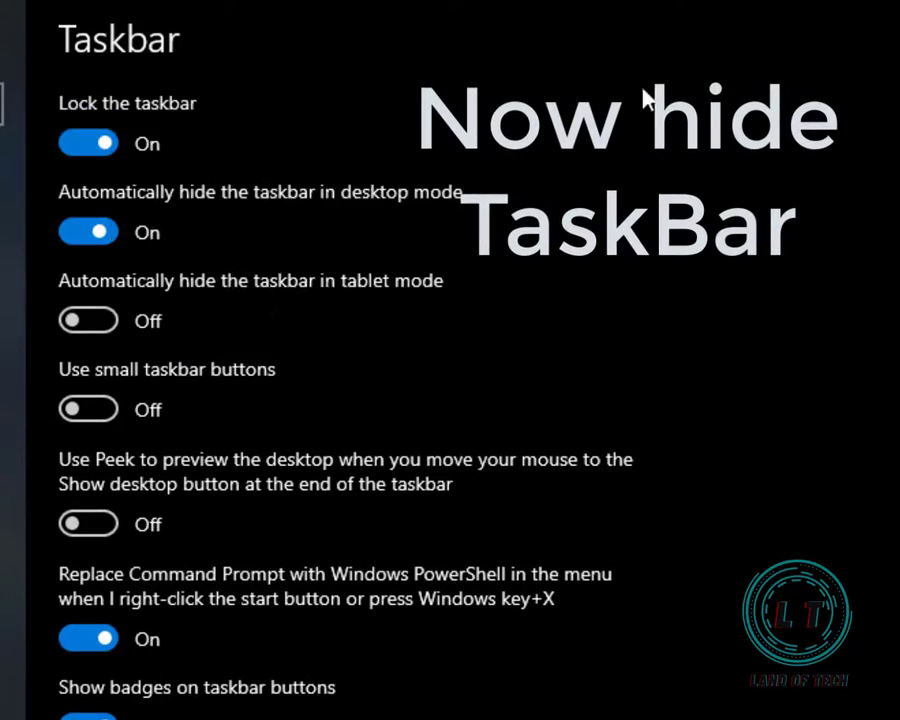
left_click(822, 16)
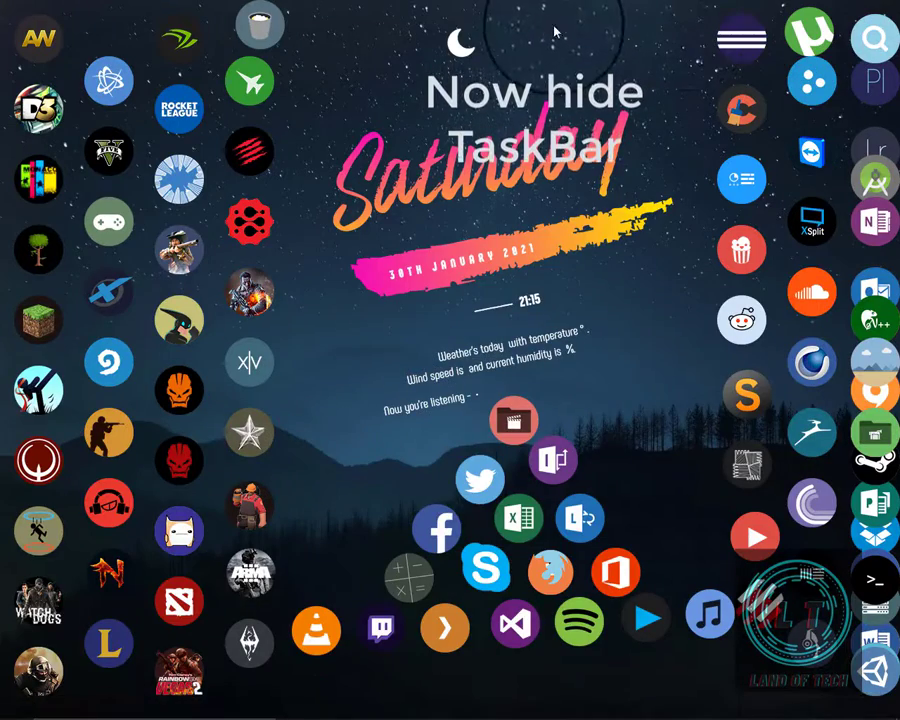